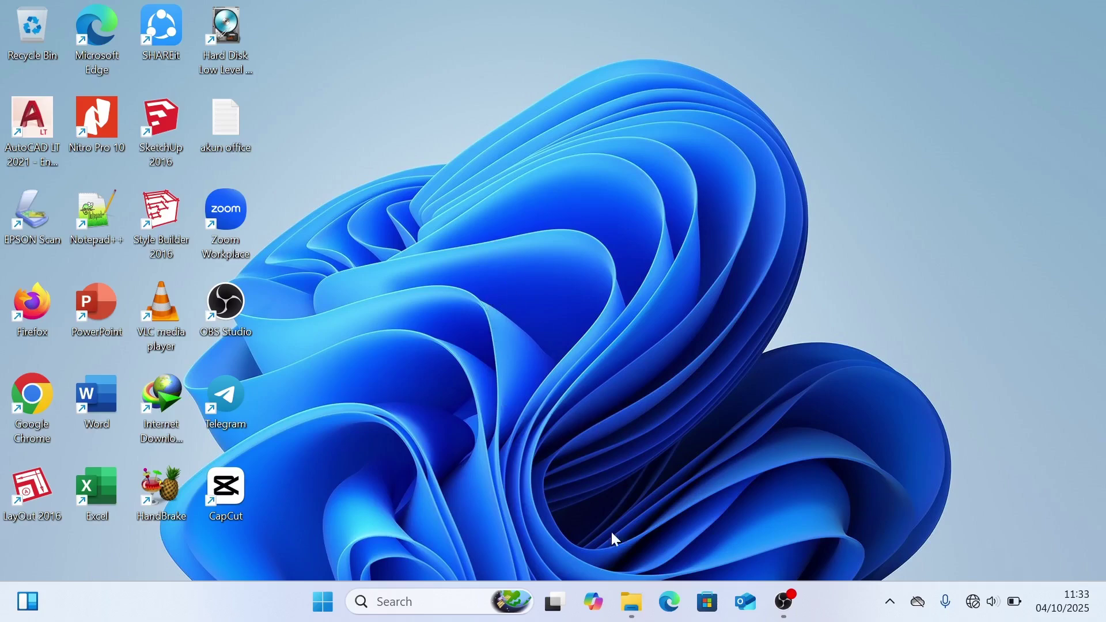
# Switch to File Explorer and open the PATCH 2026 folder inside PES 2016.
pyautogui.click(632, 602)
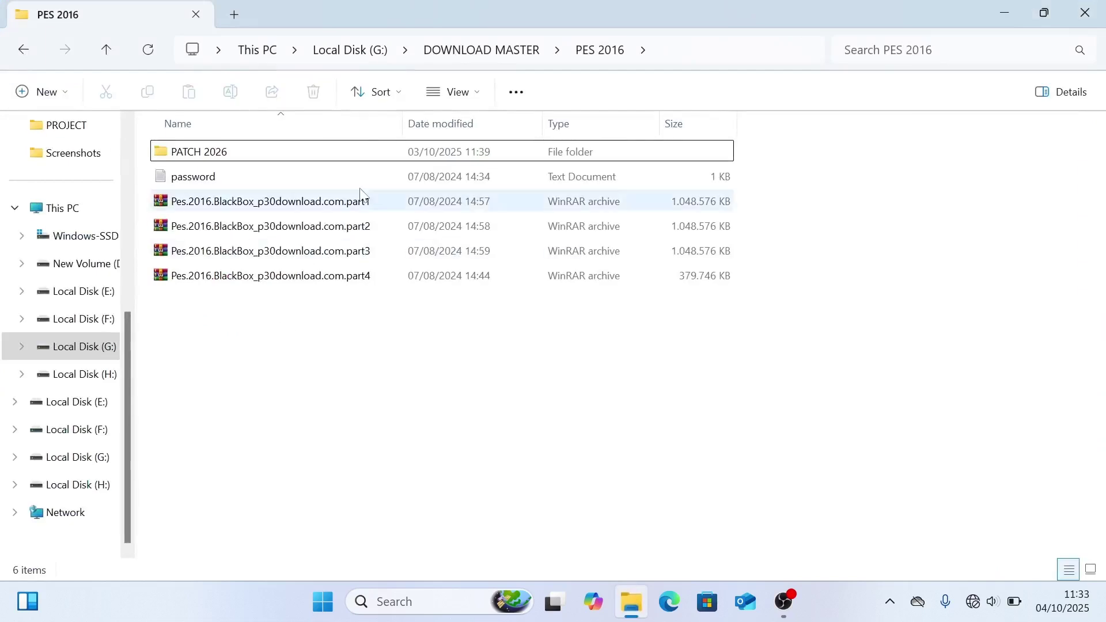
pyautogui.click(243, 154)
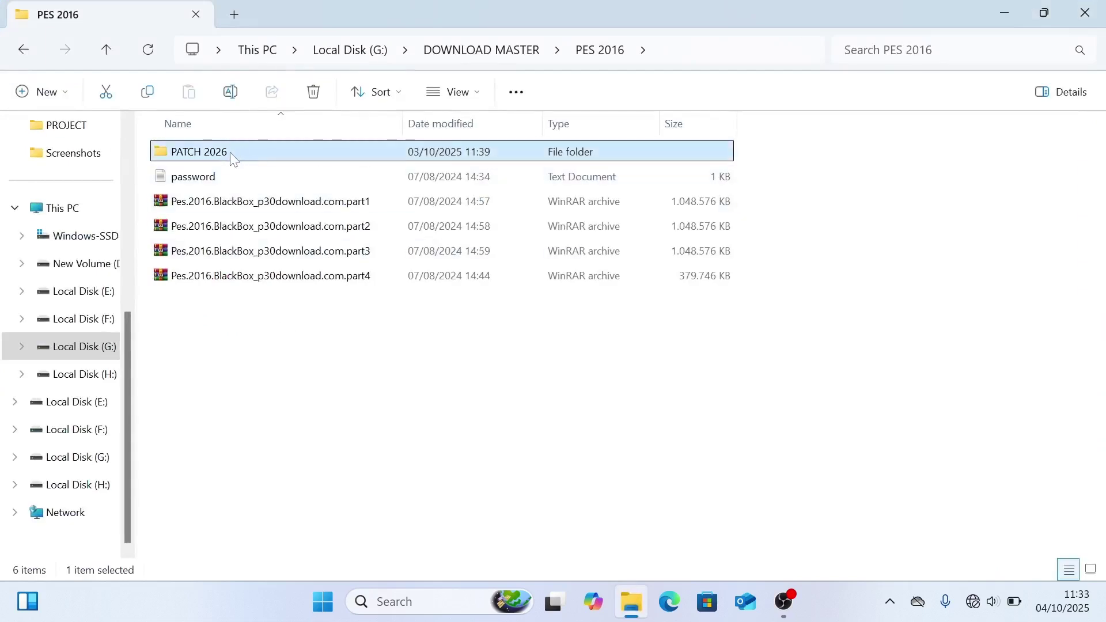
pyautogui.doubleClick(233, 154)
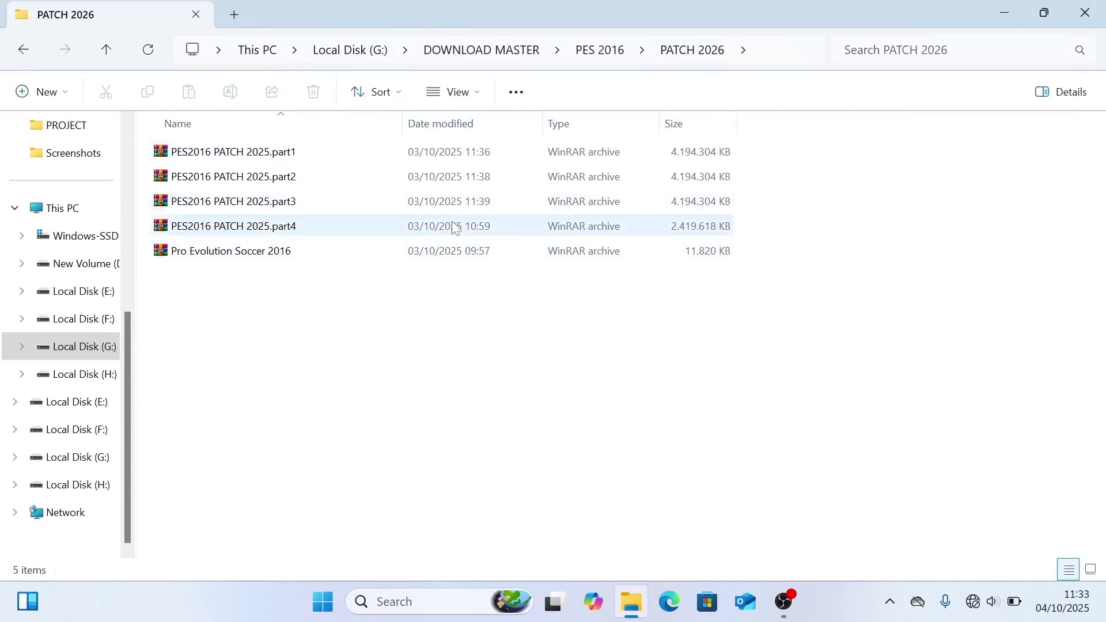
# Review the four PES2016 PATCH 2025 archive parts and the Pro Evolution Soccer 2016 archive, dismissing the OneDrive backup reminder.
pyautogui.moveTo(753, 151); pyautogui.dragTo(672, 233)
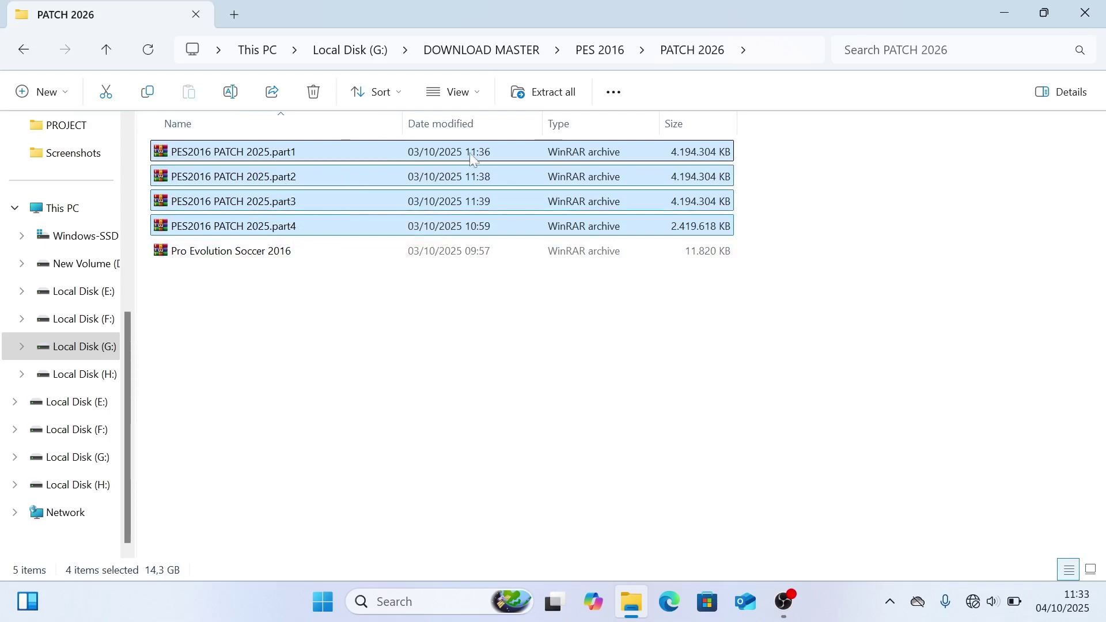
pyautogui.rightClick(348, 229)
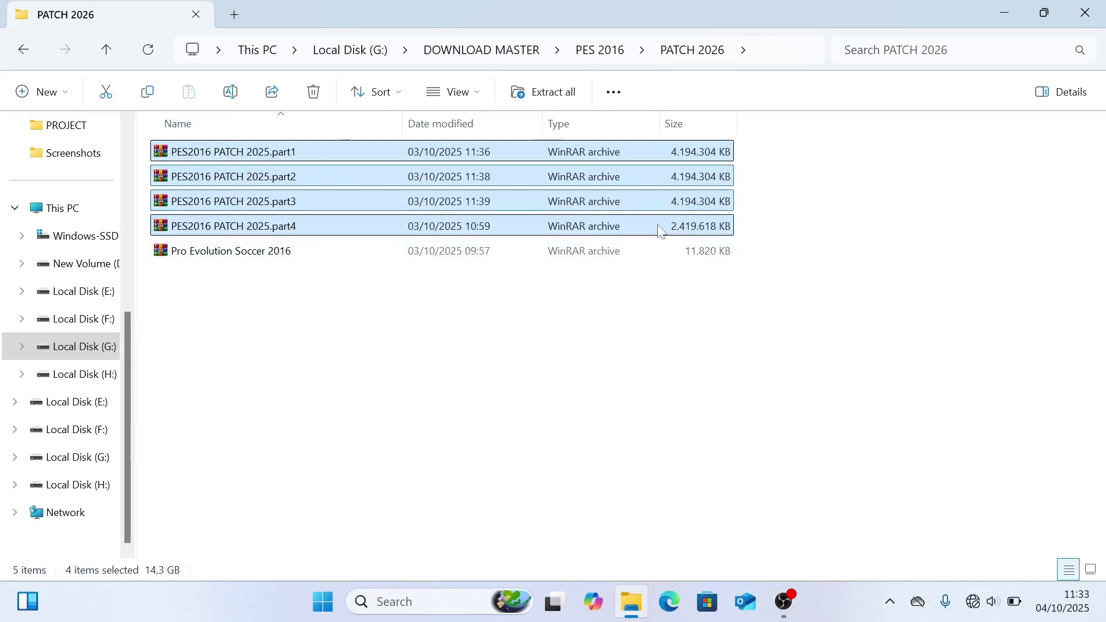
pyautogui.click(317, 254)
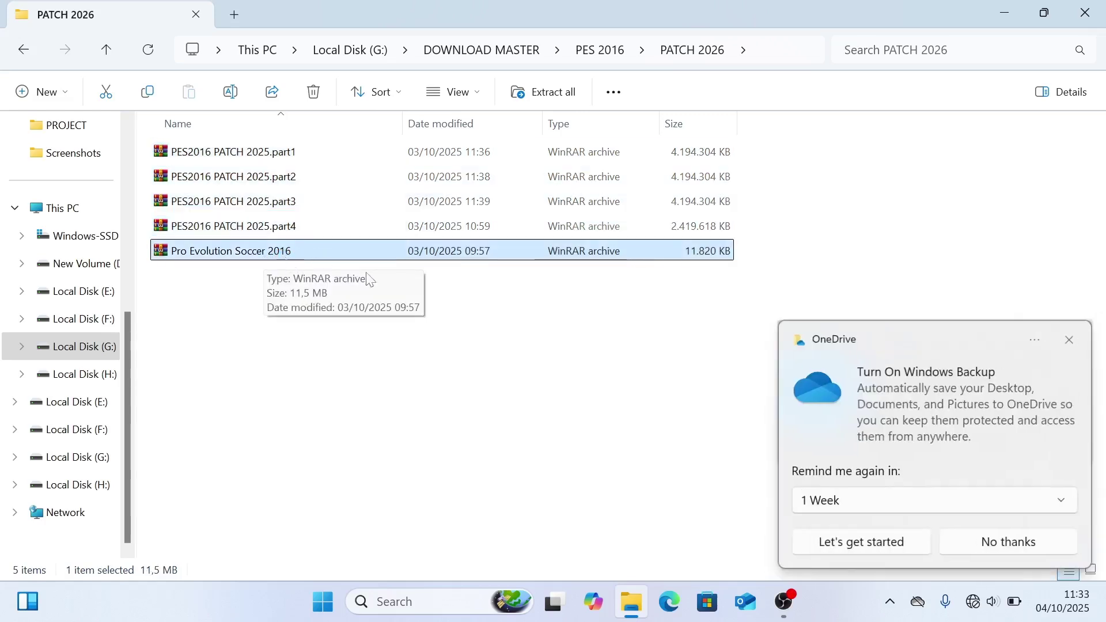
pyautogui.click(1069, 341)
pyautogui.click(516, 311)
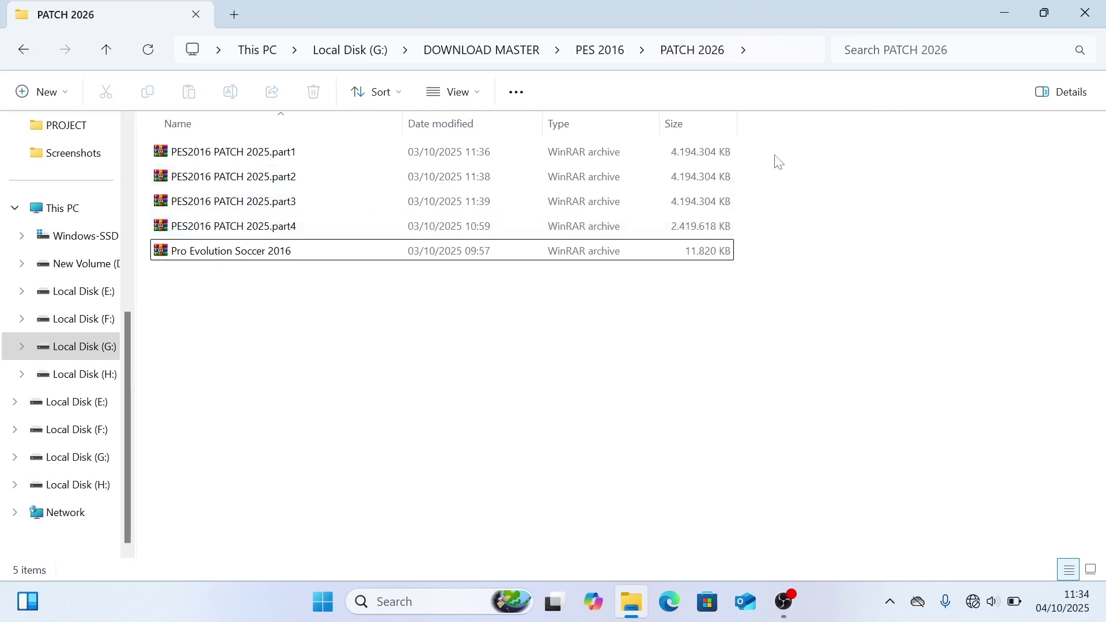
# Extract the four PES2016 PATCH 2025 archive parts together with WinRAR into a PES2016 PATCH 2025 folder.
pyautogui.moveTo(761, 151); pyautogui.dragTo(628, 234)
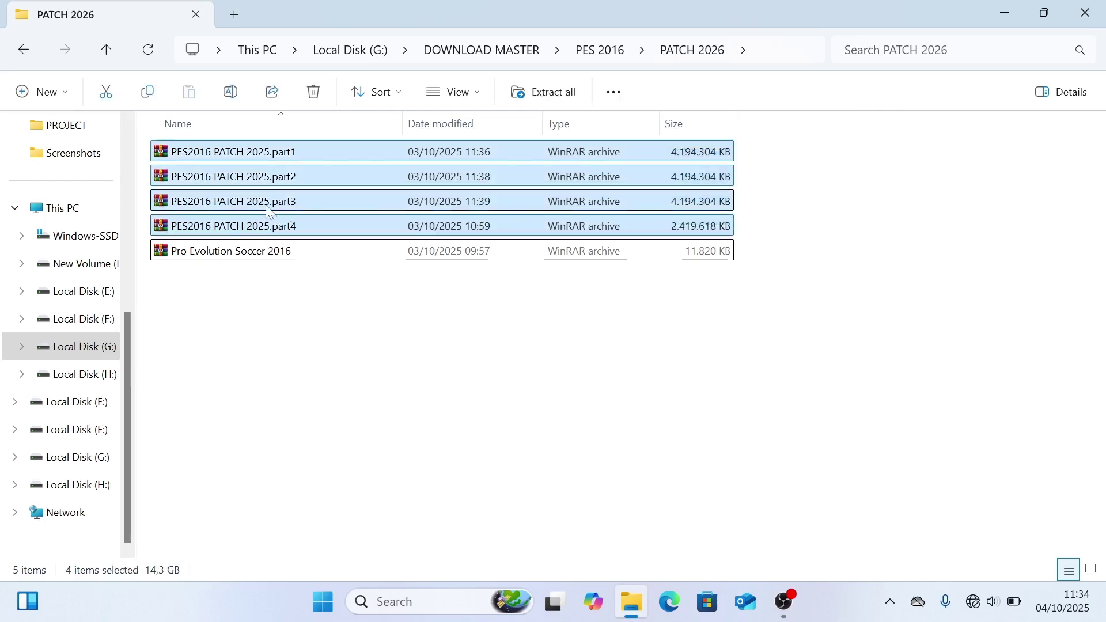
pyautogui.rightClick(292, 152)
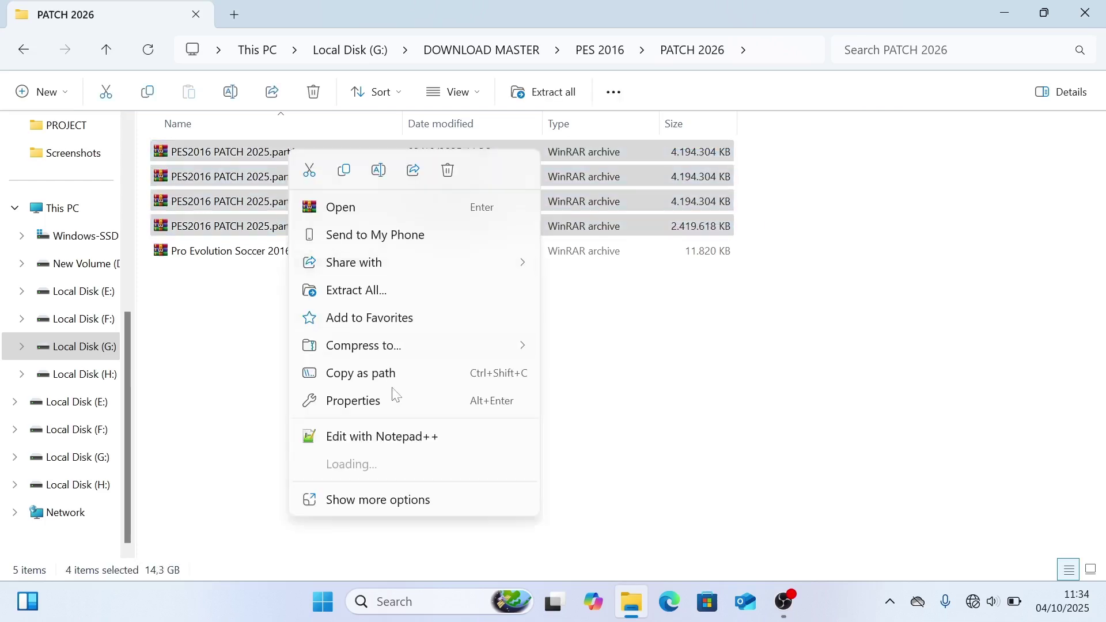
pyautogui.moveTo(376, 468)
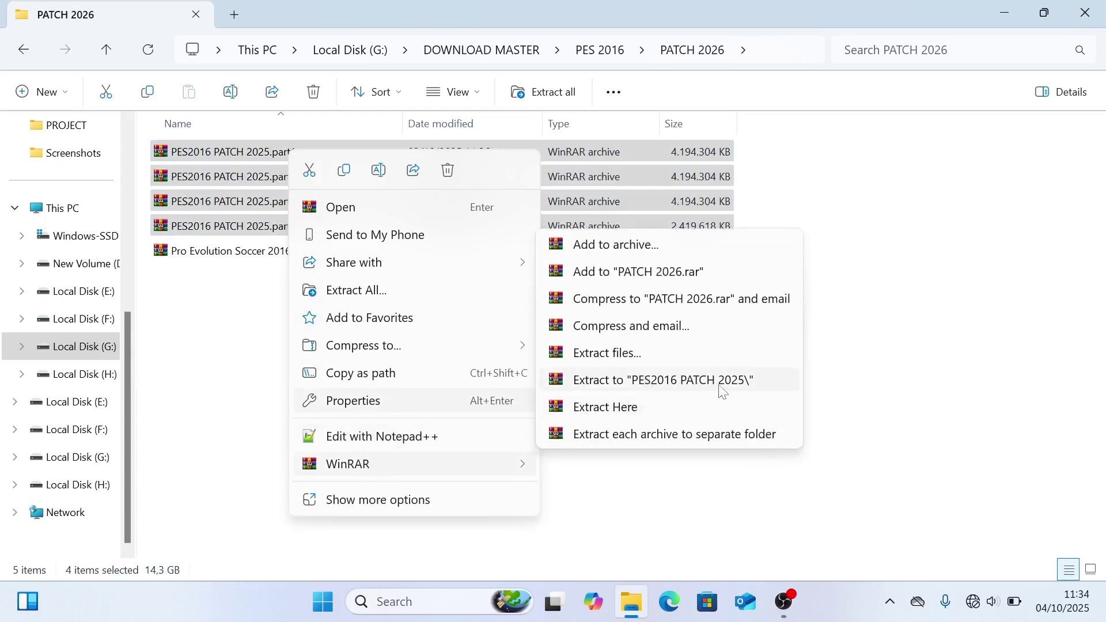
pyautogui.click(700, 381)
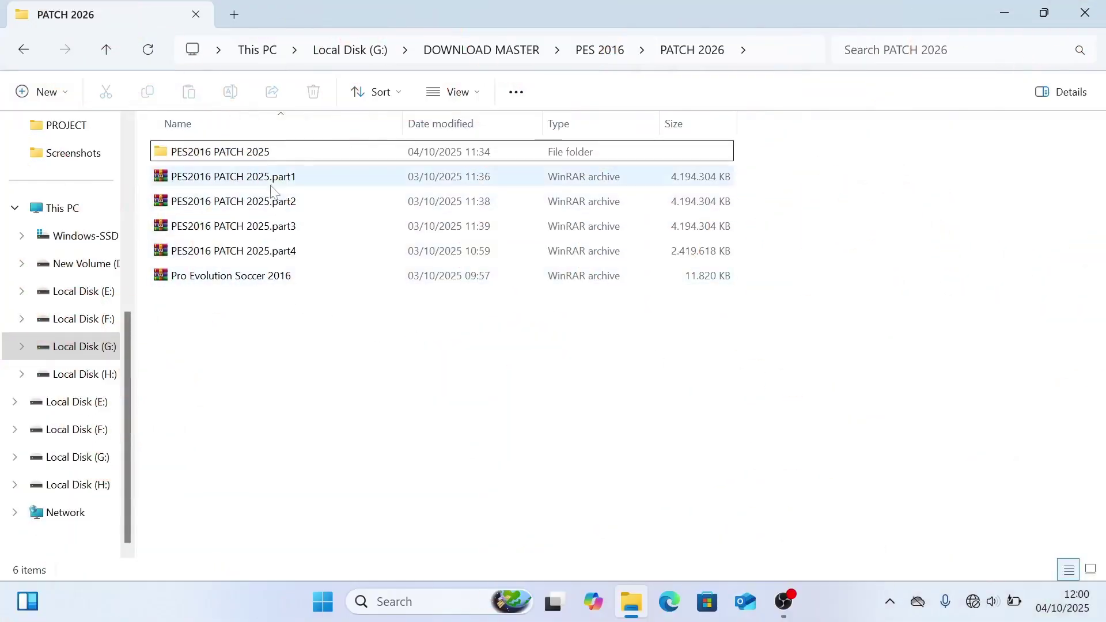
# Open the extracted PES2016 PATCH 2025 folder down to its nested folder and examine the game files.
pyautogui.click(272, 152)
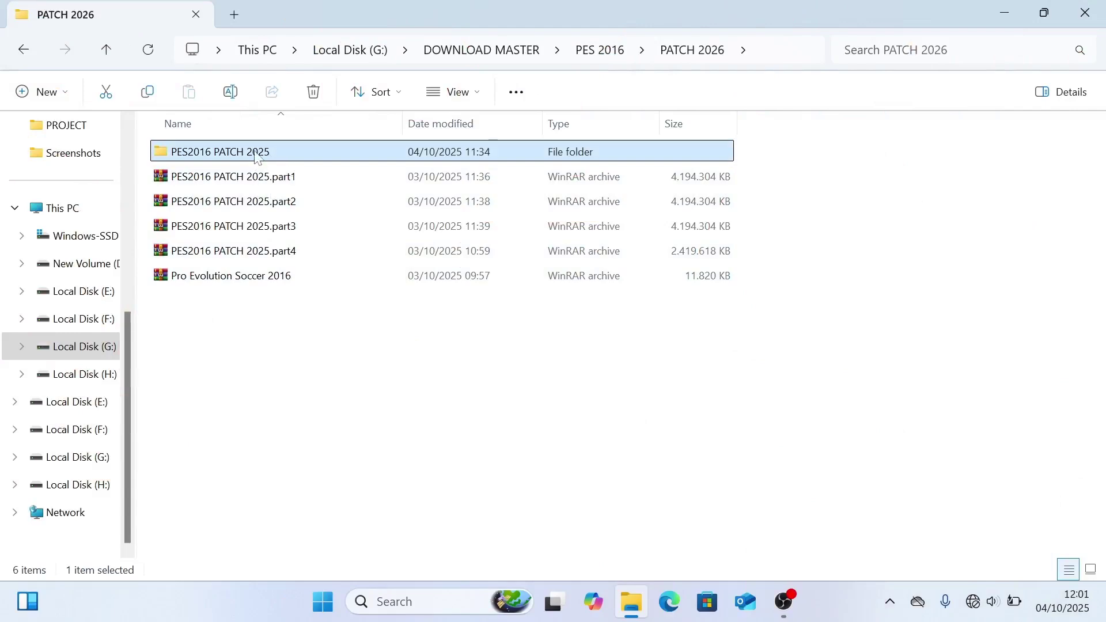
pyautogui.doubleClick(257, 153)
pyautogui.doubleClick(251, 154)
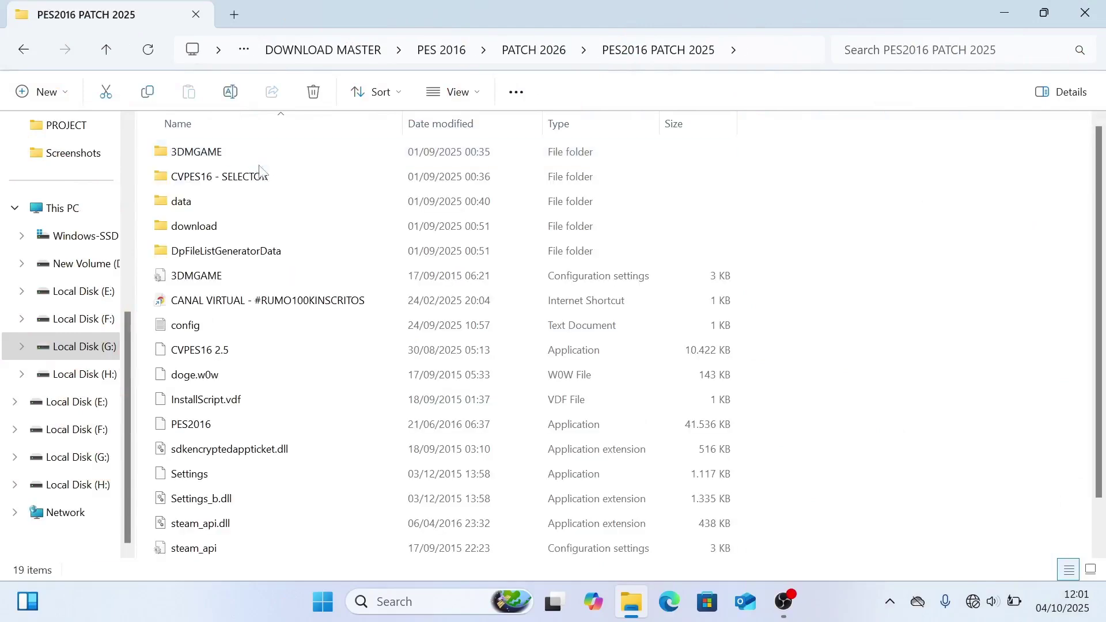
pyautogui.scroll(-1, 363, 357)
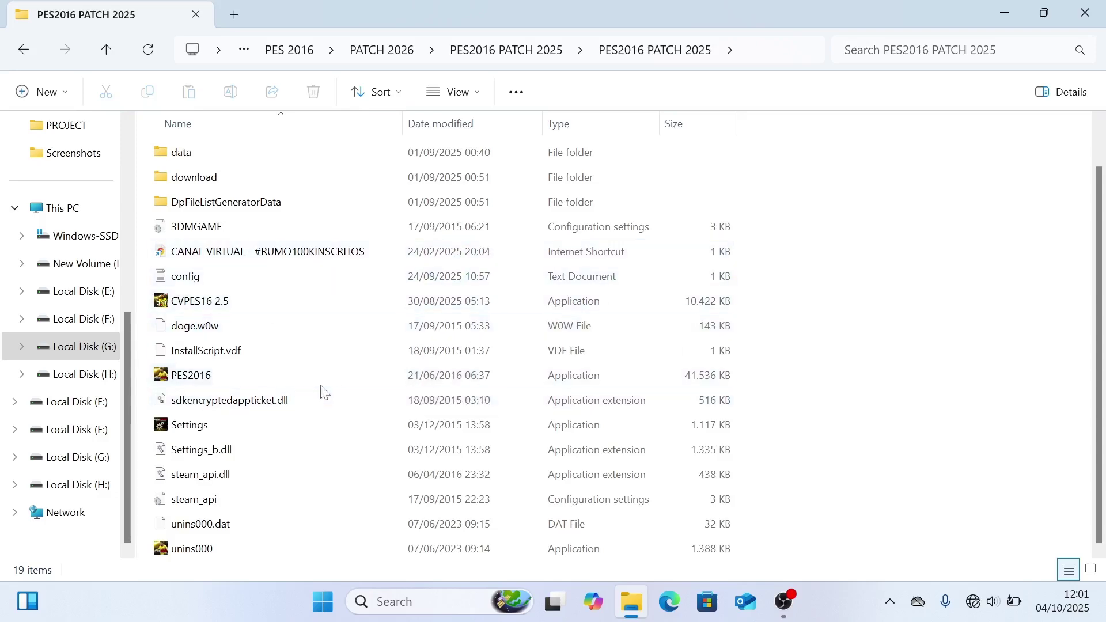
pyautogui.scroll(1, 318, 374)
pyautogui.scroll(-1, 317, 364)
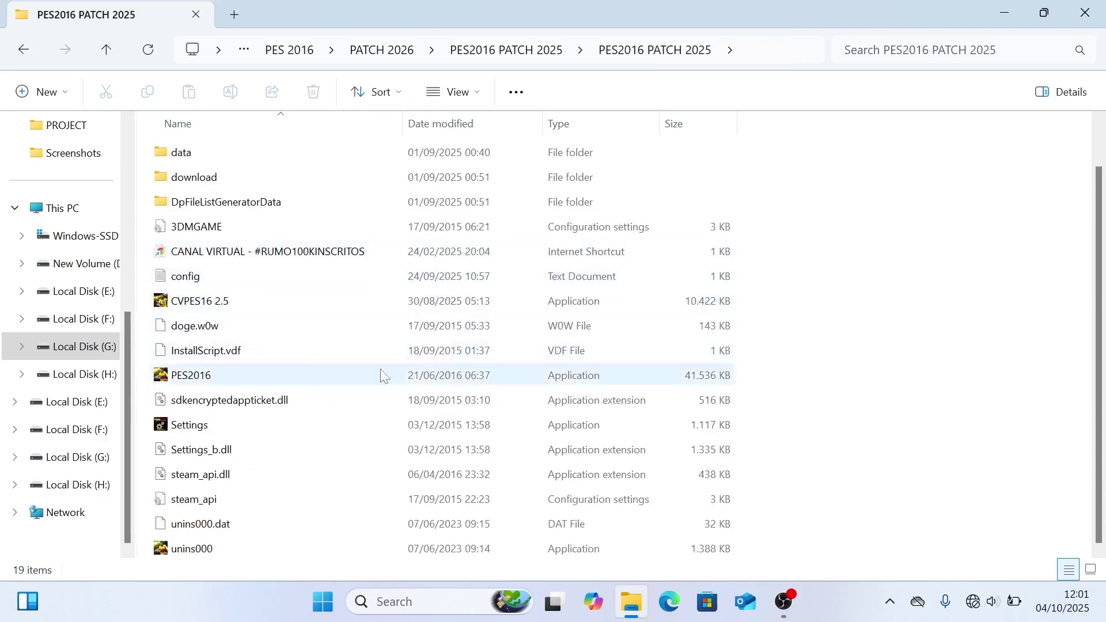
pyautogui.scroll(1, 352, 274)
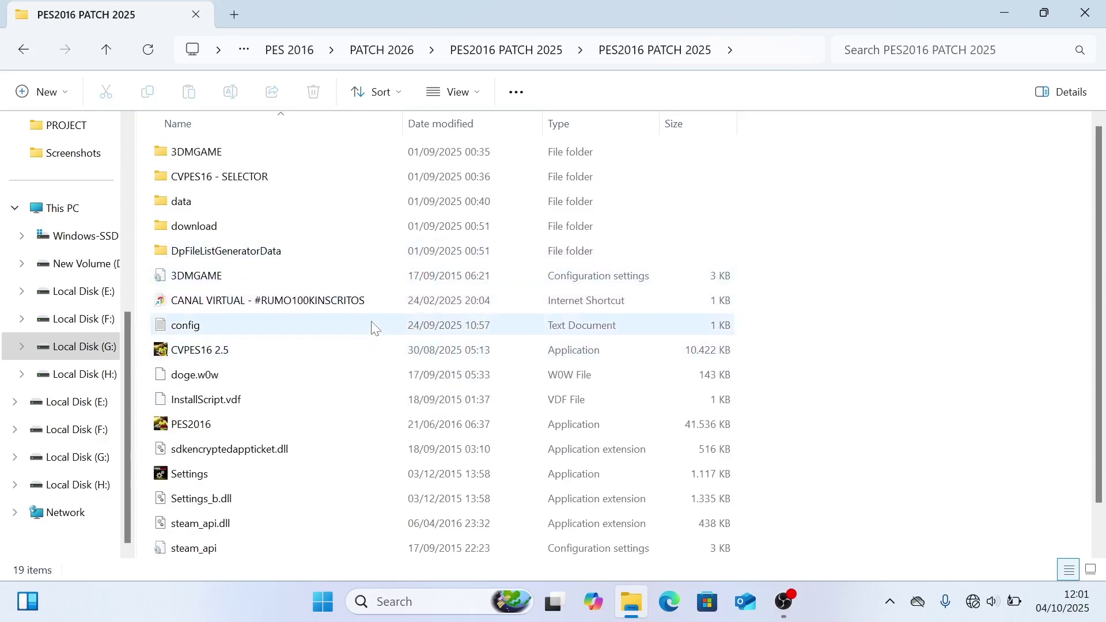
pyautogui.scroll(-1, 370, 321)
pyautogui.scroll(1, 375, 306)
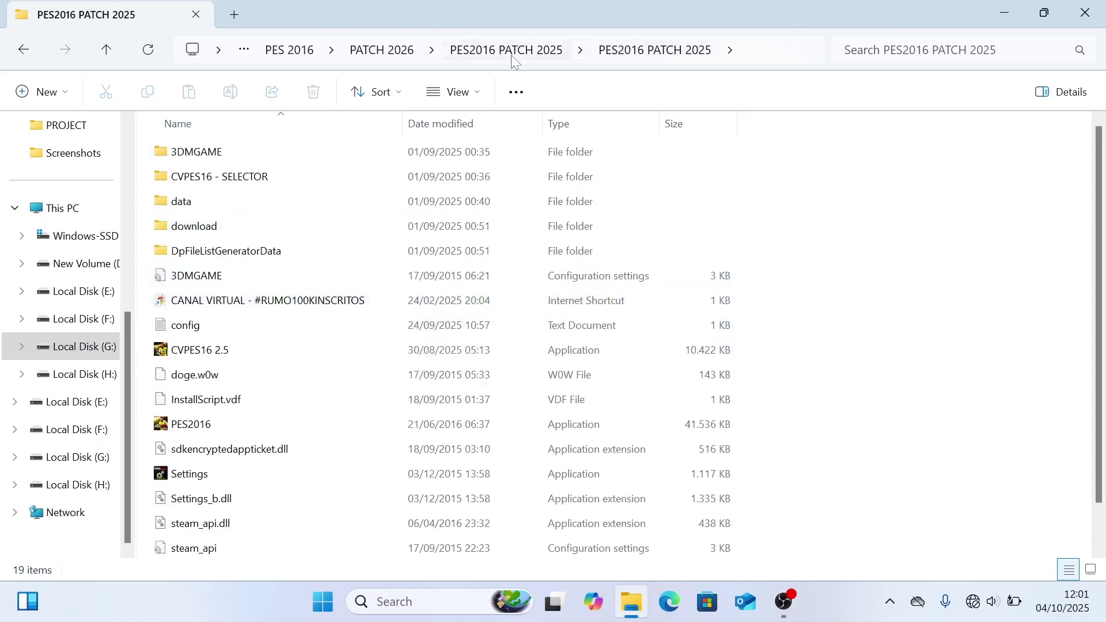
# Return to PATCH 2026 and extract the Pro Evolution Soccer 2016 archive with WinRAR into a folder of the same name.
pyautogui.click(383, 50)
pyautogui.rightClick(278, 284)
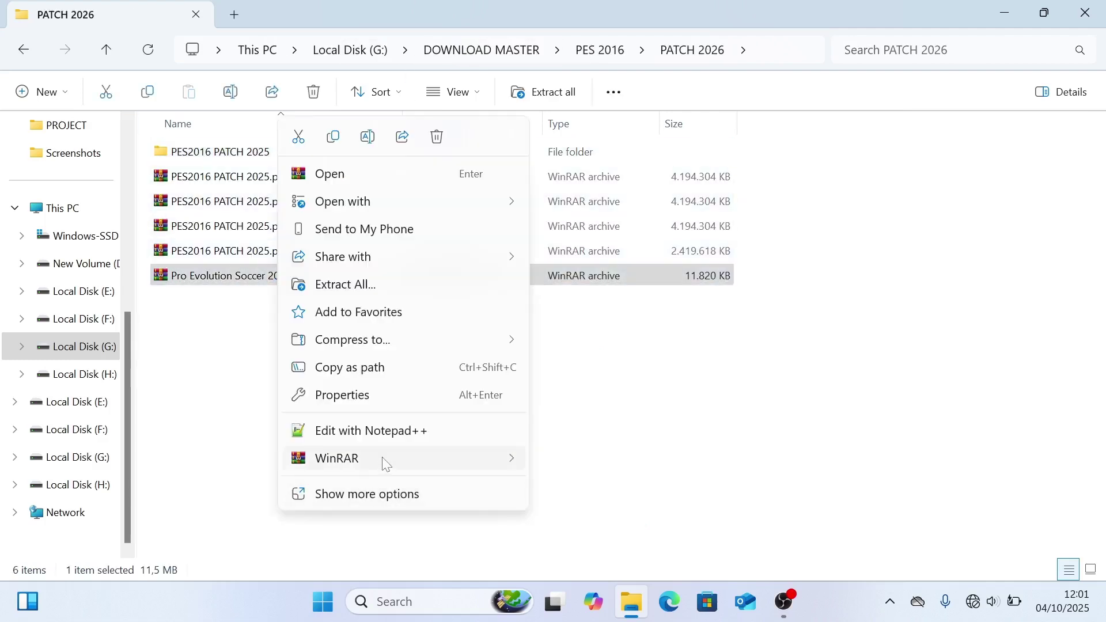
pyautogui.moveTo(397, 458)
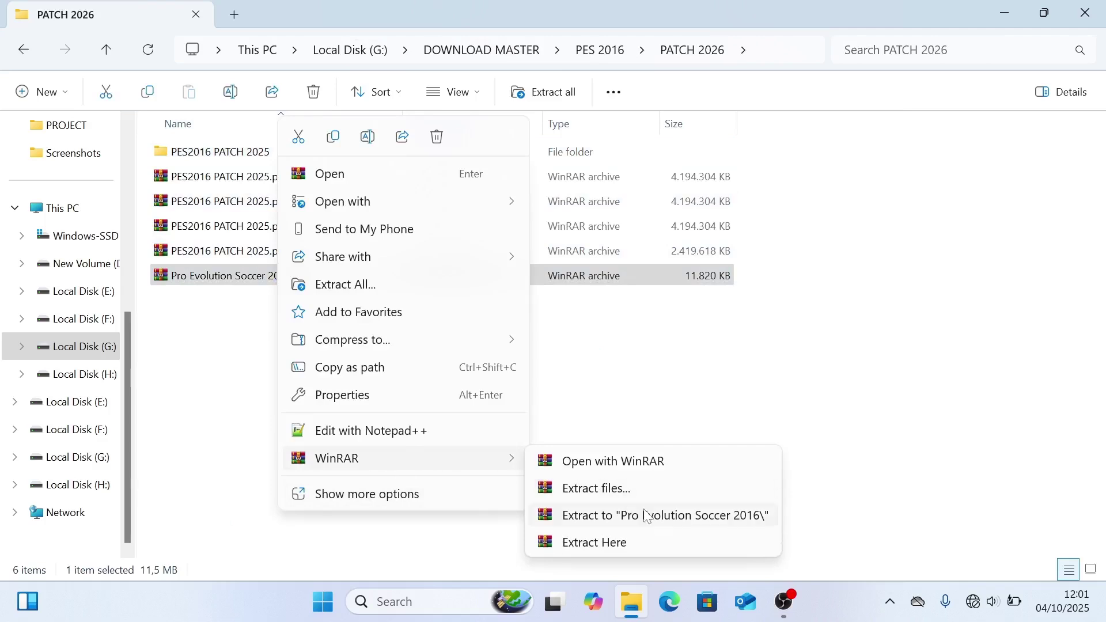
pyautogui.click(662, 517)
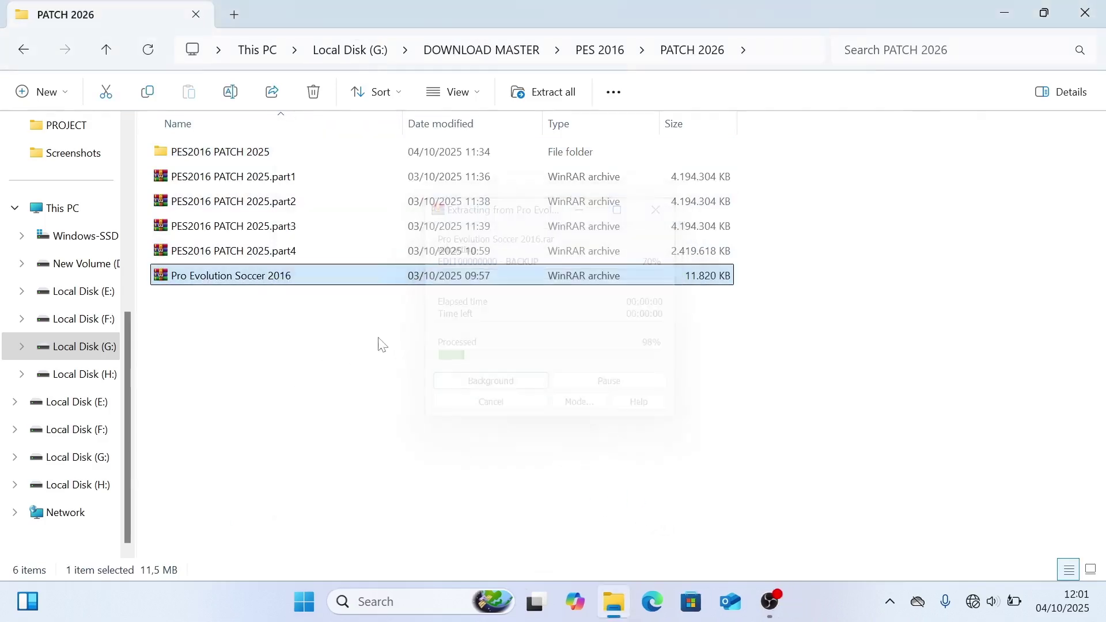
# Copy the nested Pro Evolution Soccer 2016 folder from inside the newly extracted folder.
pyautogui.doubleClick(242, 305)
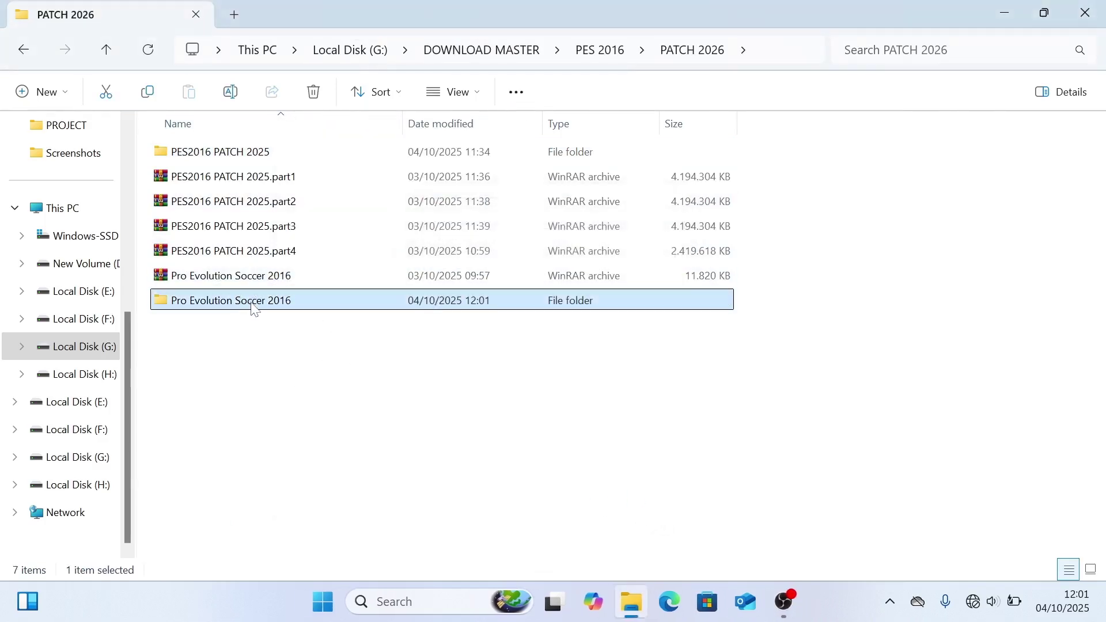
pyautogui.click(279, 157)
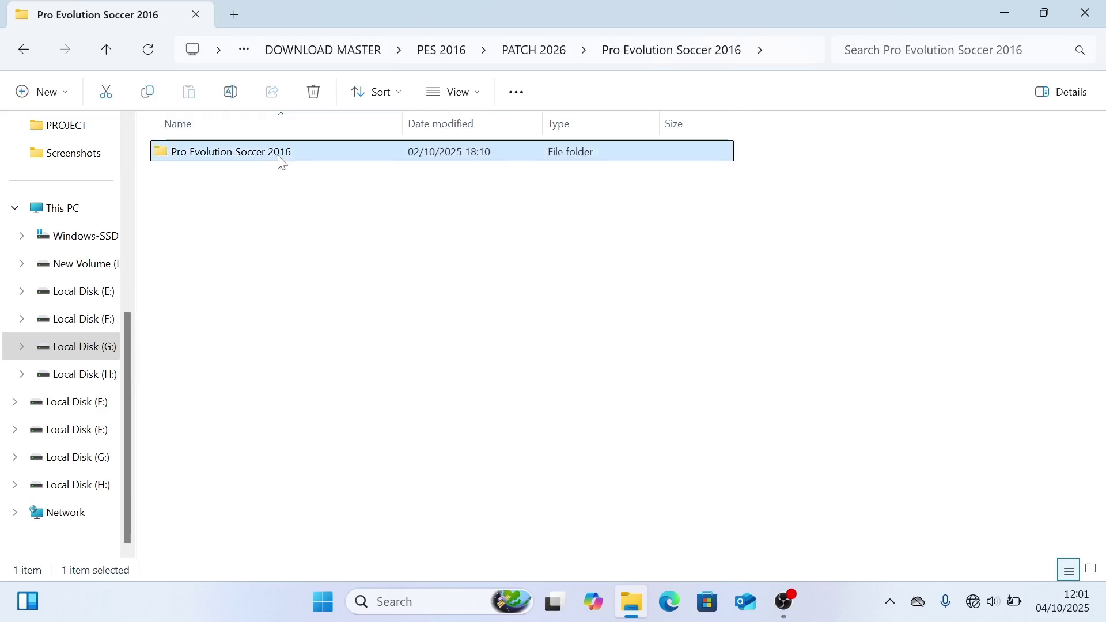
pyautogui.doubleClick(280, 159)
pyautogui.click(23, 49)
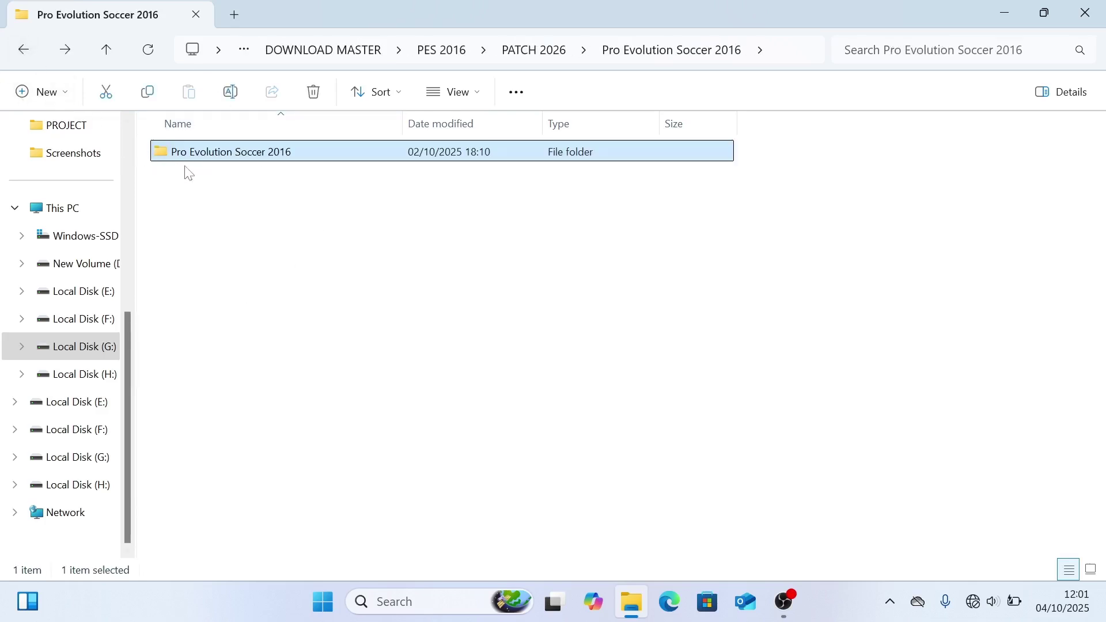
pyautogui.rightClick(205, 155)
pyautogui.click(258, 172)
# Paste the copied Pro Evolution Soccer 2016 folder into the KONAMI folder in Documents.
pyautogui.scroll(3, 72, 276)
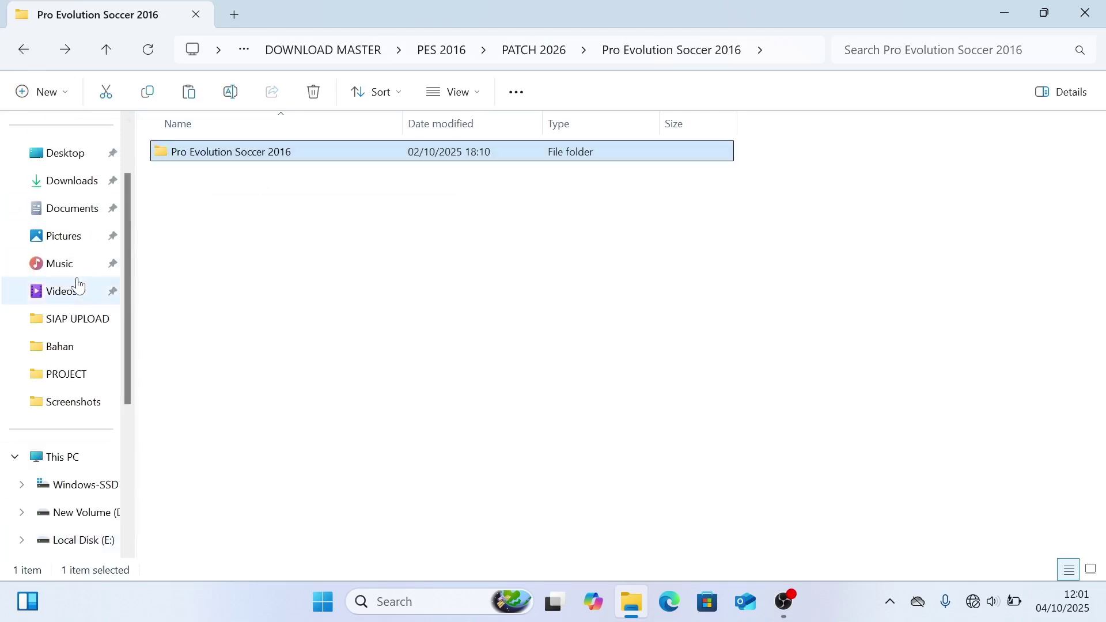
pyautogui.click(80, 219)
pyautogui.doubleClick(211, 346)
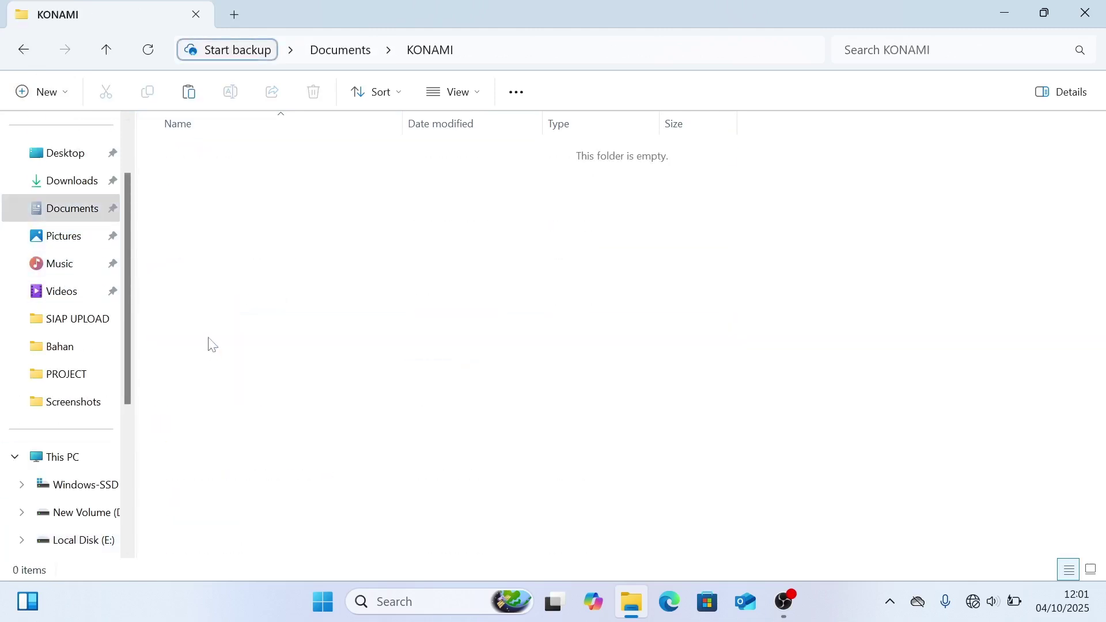
pyautogui.rightClick(344, 172)
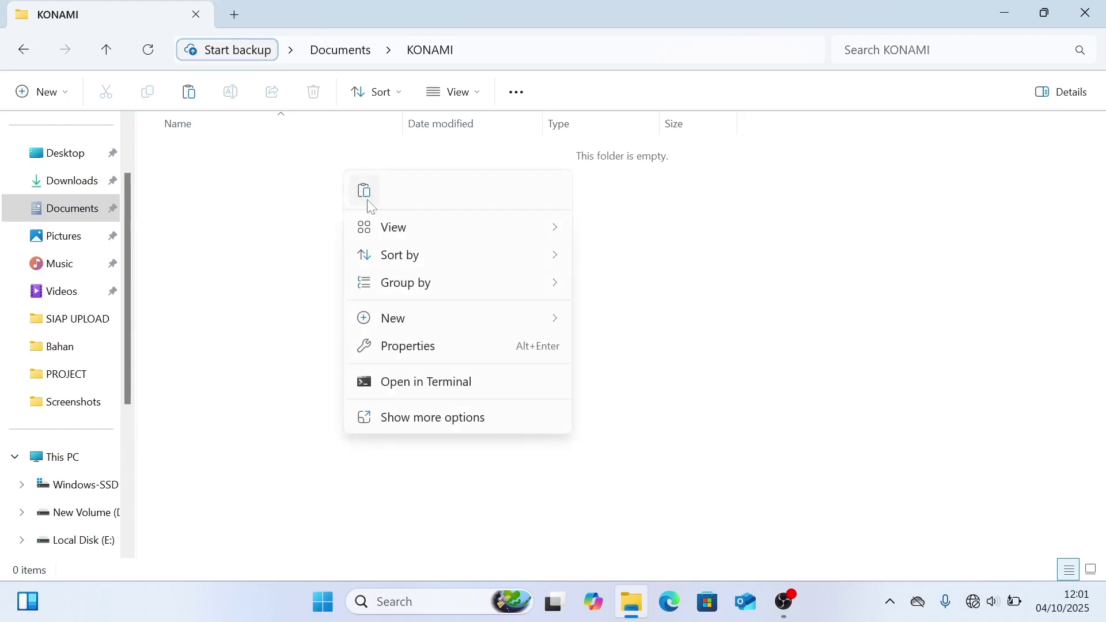
pyautogui.click(369, 202)
pyautogui.click(372, 271)
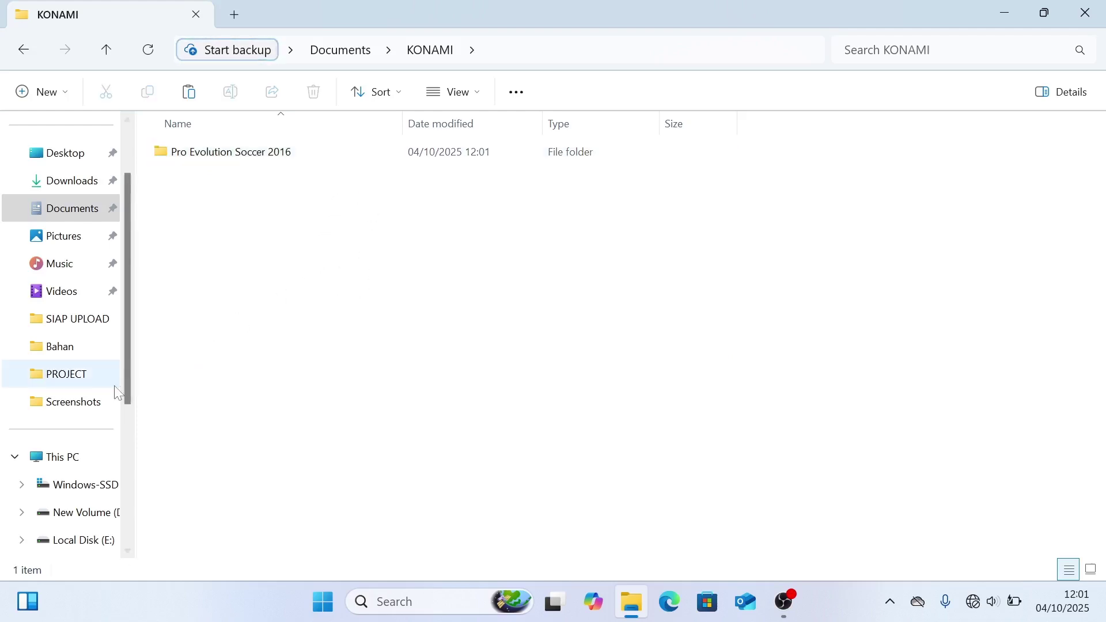
# Go back to the PATCH 2026 folder on Local Disk (G:), under DOWNLOAD MASTER and PES 2016.
pyautogui.scroll(-3, 88, 361)
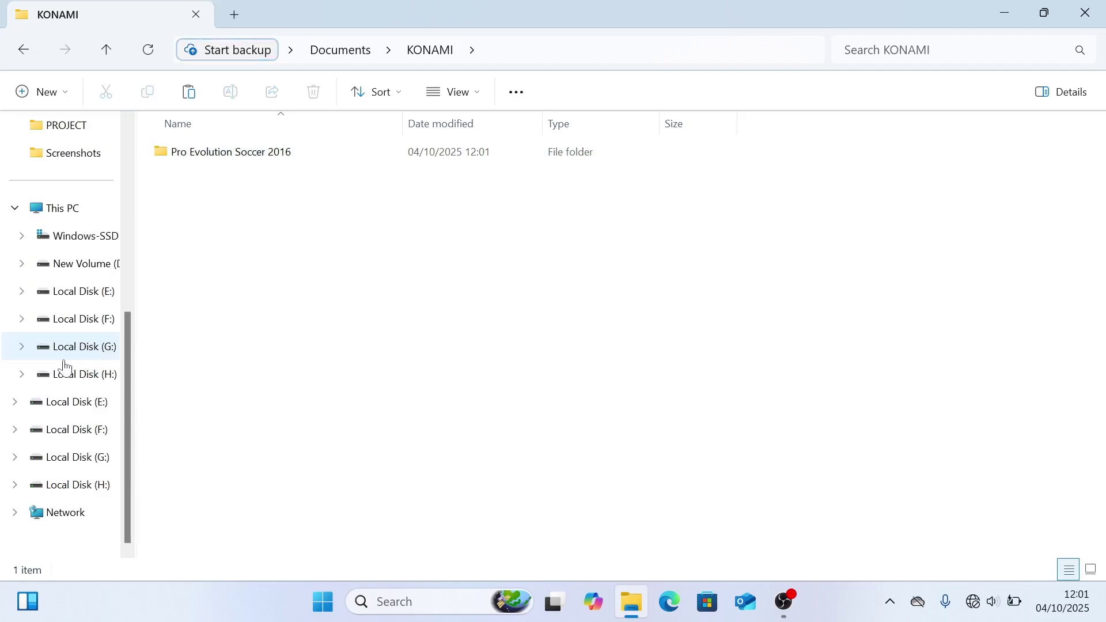
pyautogui.click(90, 348)
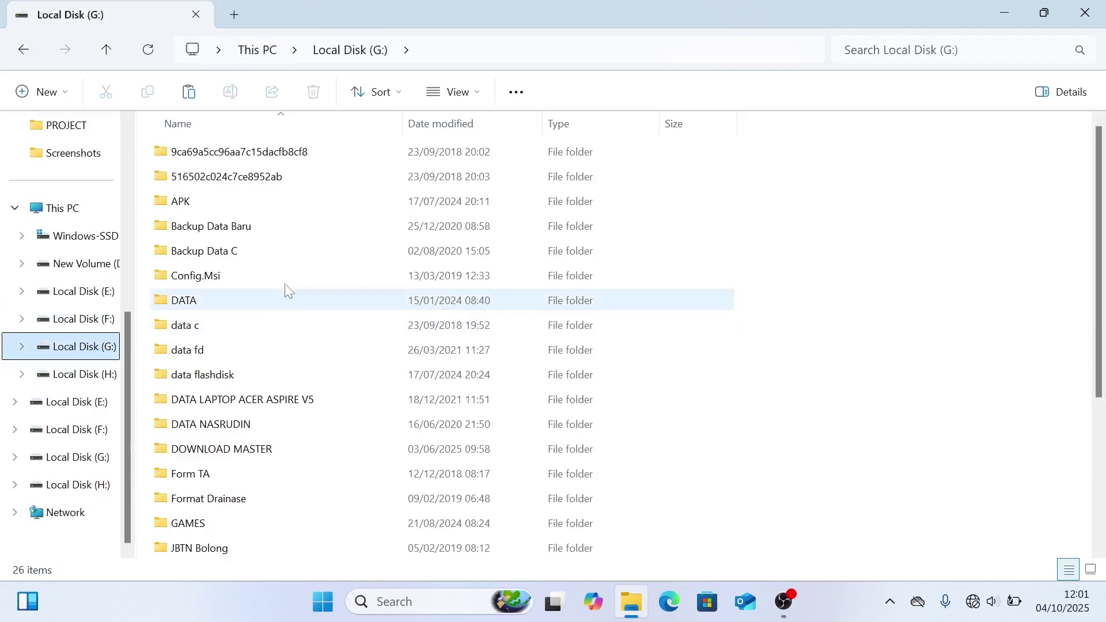
pyautogui.doubleClick(190, 450)
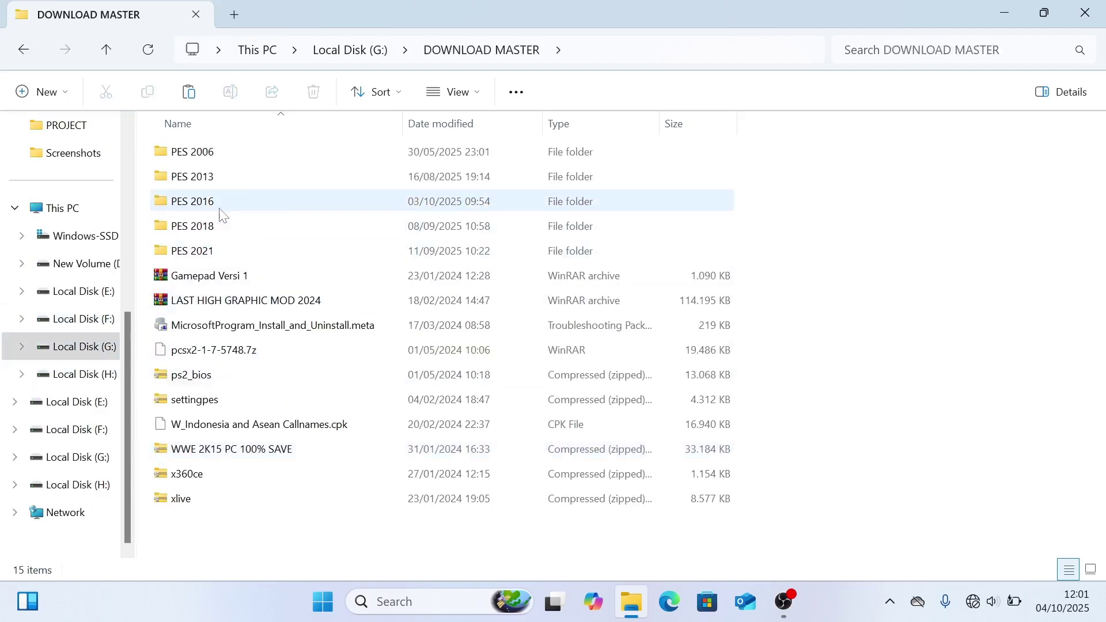
pyautogui.doubleClick(219, 210)
pyautogui.doubleClick(239, 159)
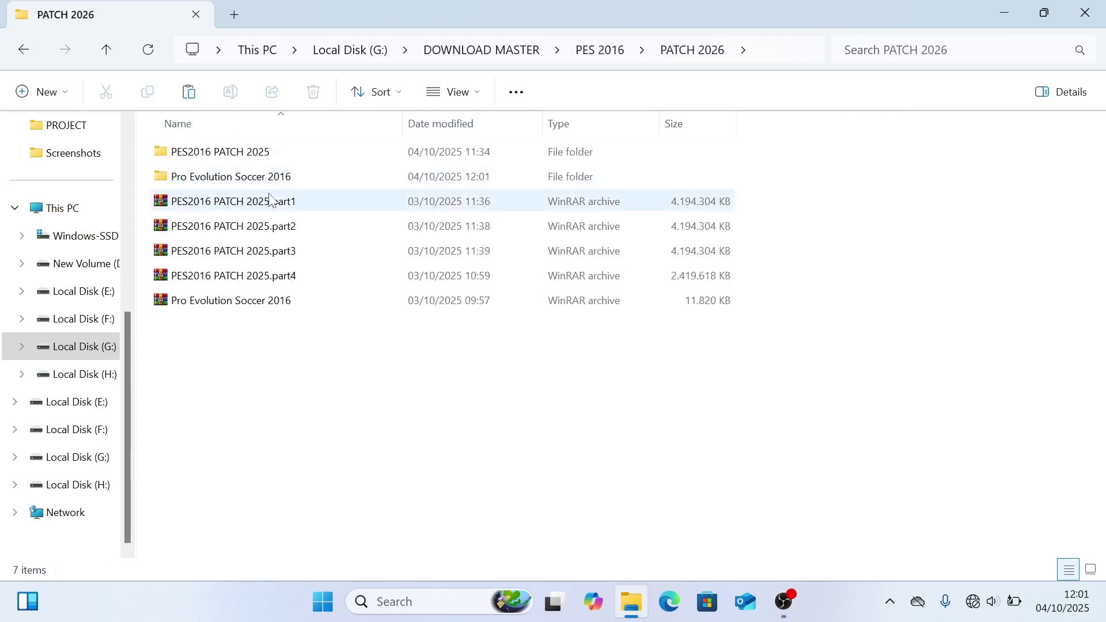
# Check the contents of the nested Pro Evolution Soccer 2016 folder and return to PATCH 2026.
pyautogui.doubleClick(271, 176)
pyautogui.doubleClick(275, 154)
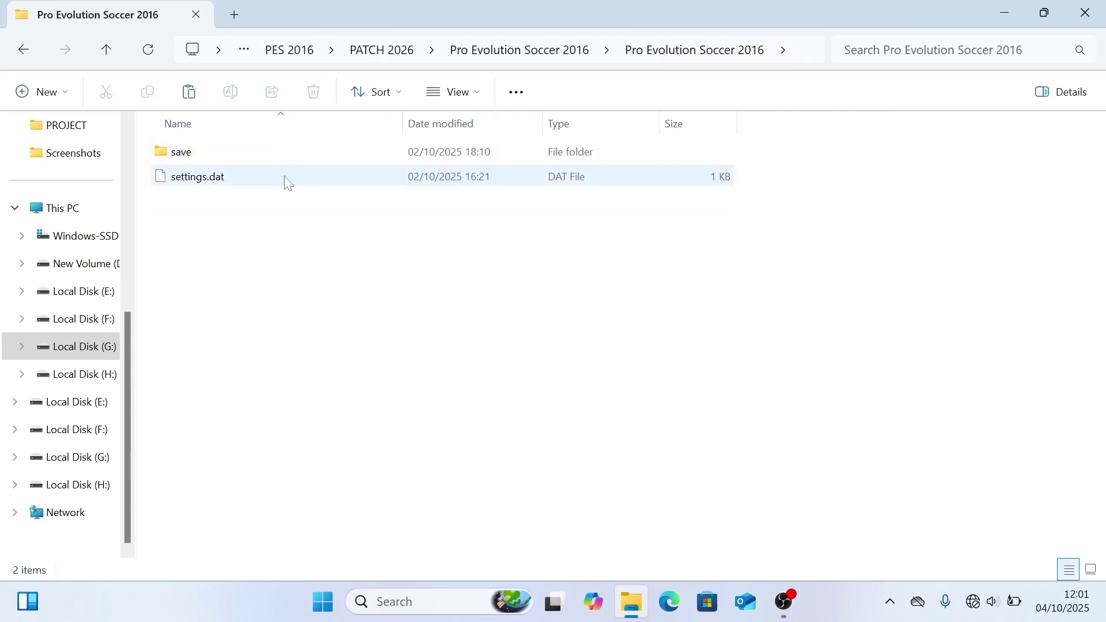
pyautogui.click(387, 52)
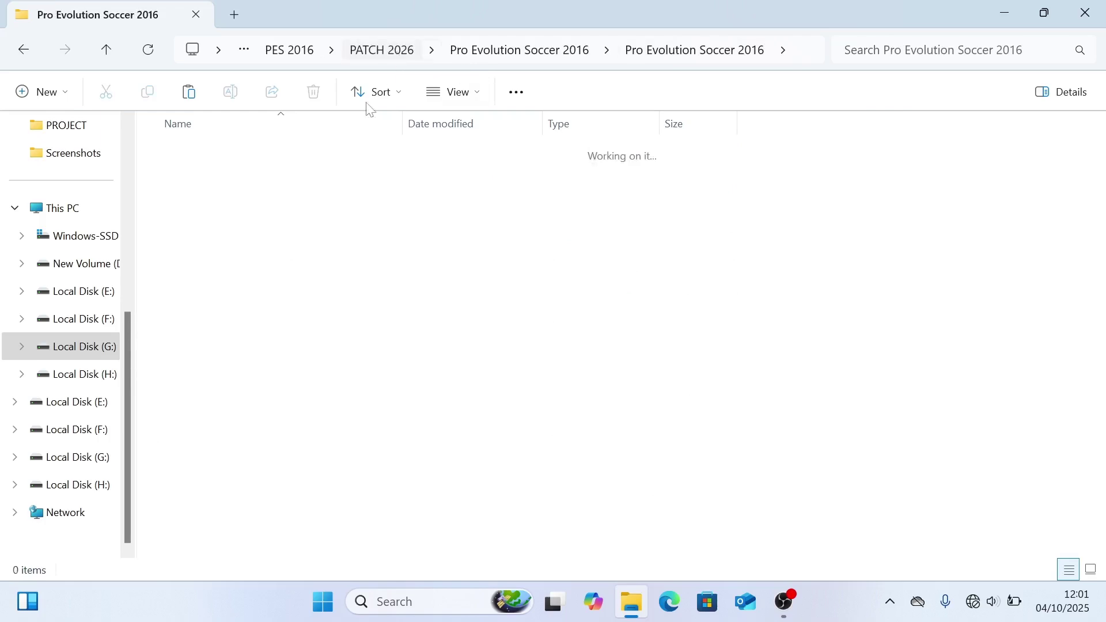
# Open the nested PES2016 PATCH 2025 folder that holds the game's application files.
pyautogui.doubleClick(265, 157)
pyautogui.doubleClick(262, 157)
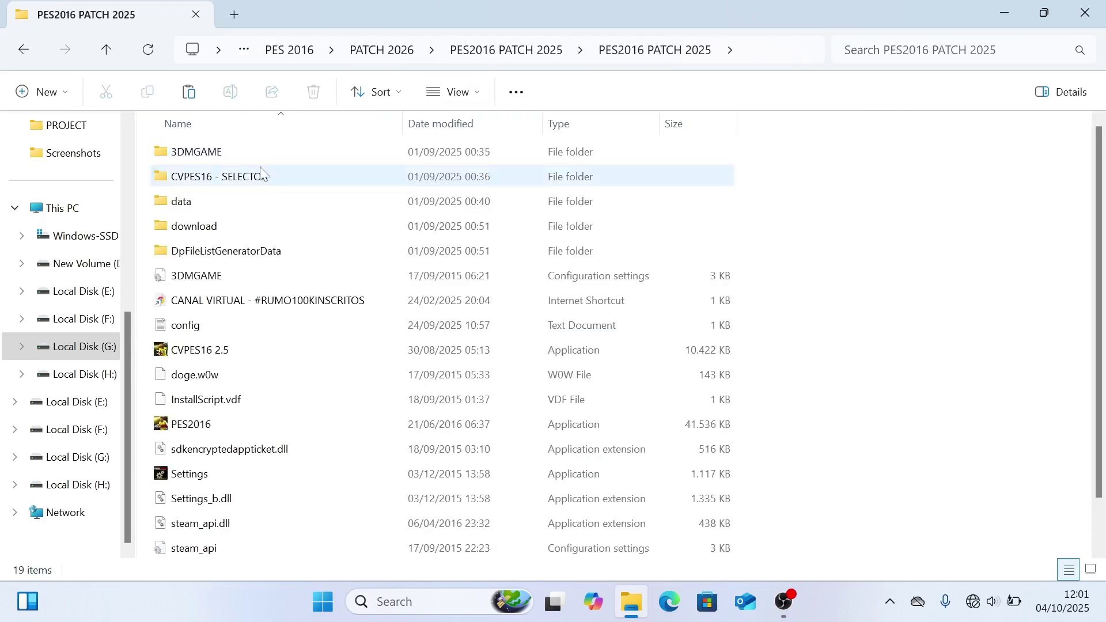
pyautogui.scroll(-1, 302, 350)
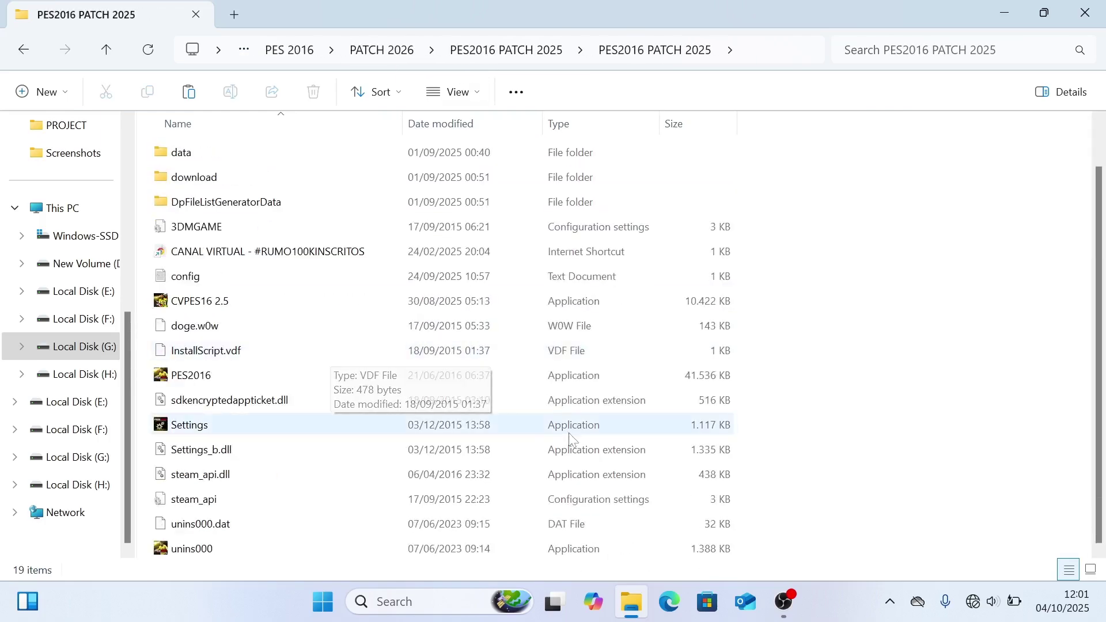
# Run the CVPES16 2.5 application to view its stadium, competition and commentary options, and close it.
pyautogui.click(224, 305)
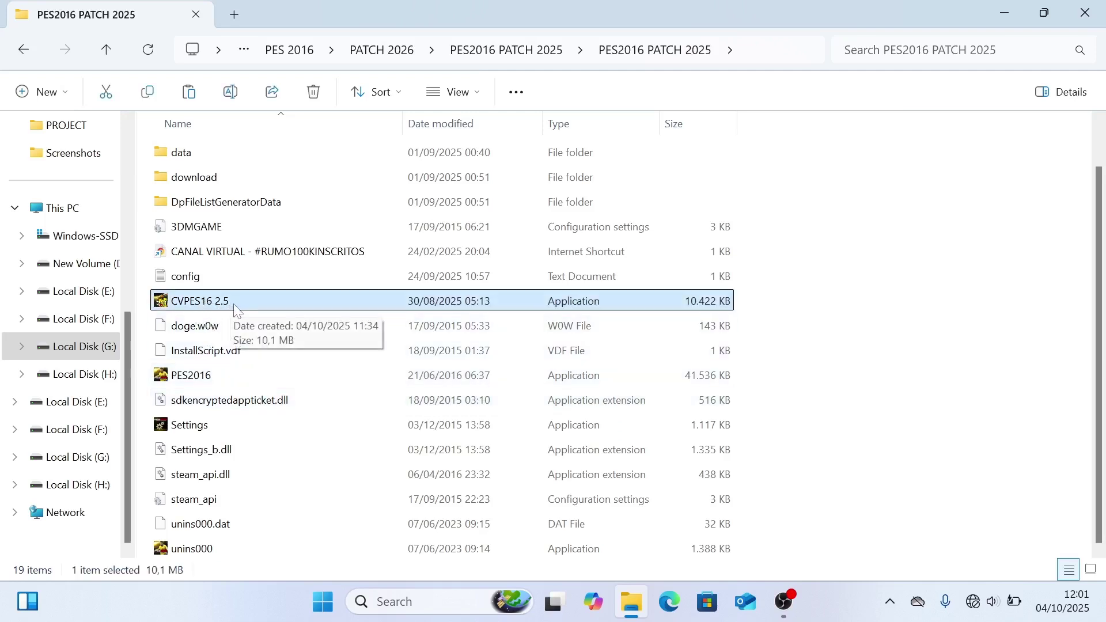
pyautogui.doubleClick(256, 308)
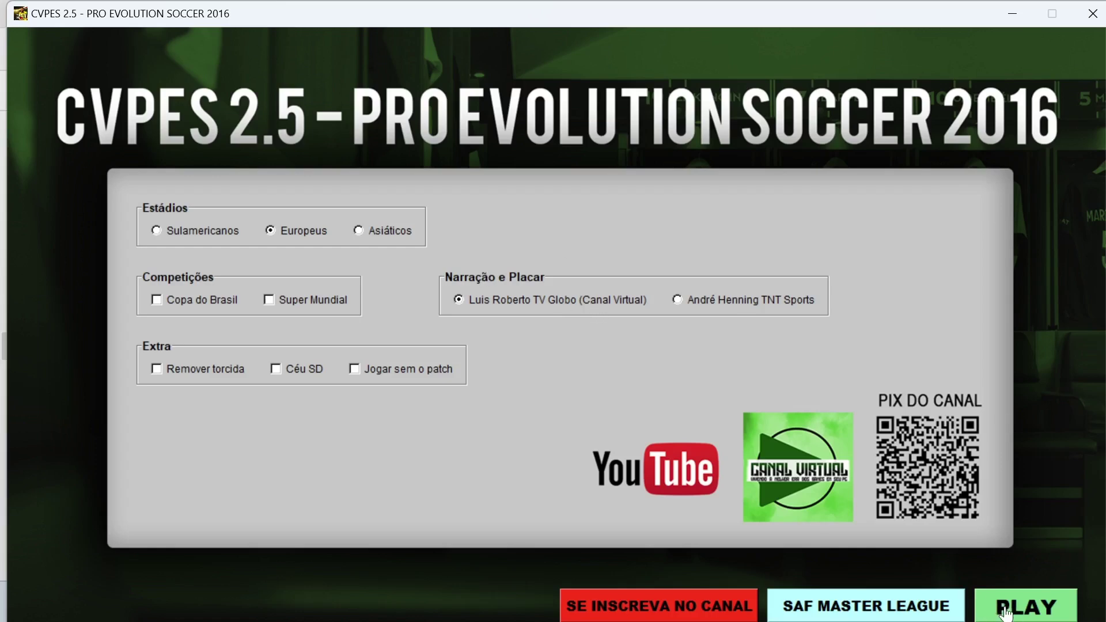
pyautogui.click(1093, 14)
# Create a desktop shortcut for the PES2016 application.
pyautogui.click(226, 369)
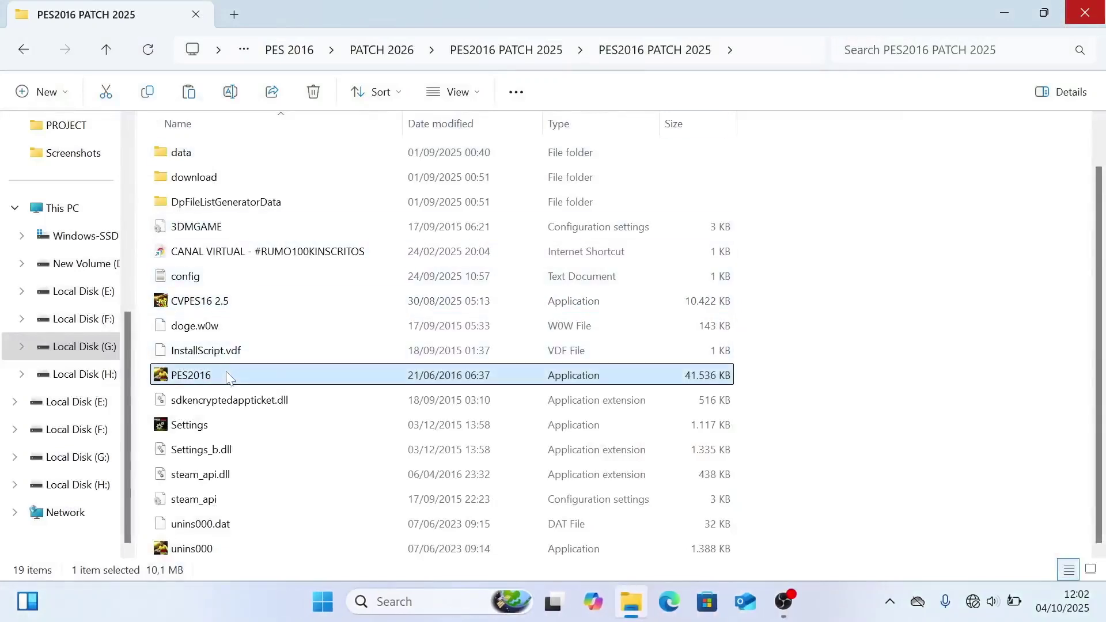
pyautogui.rightClick(212, 381)
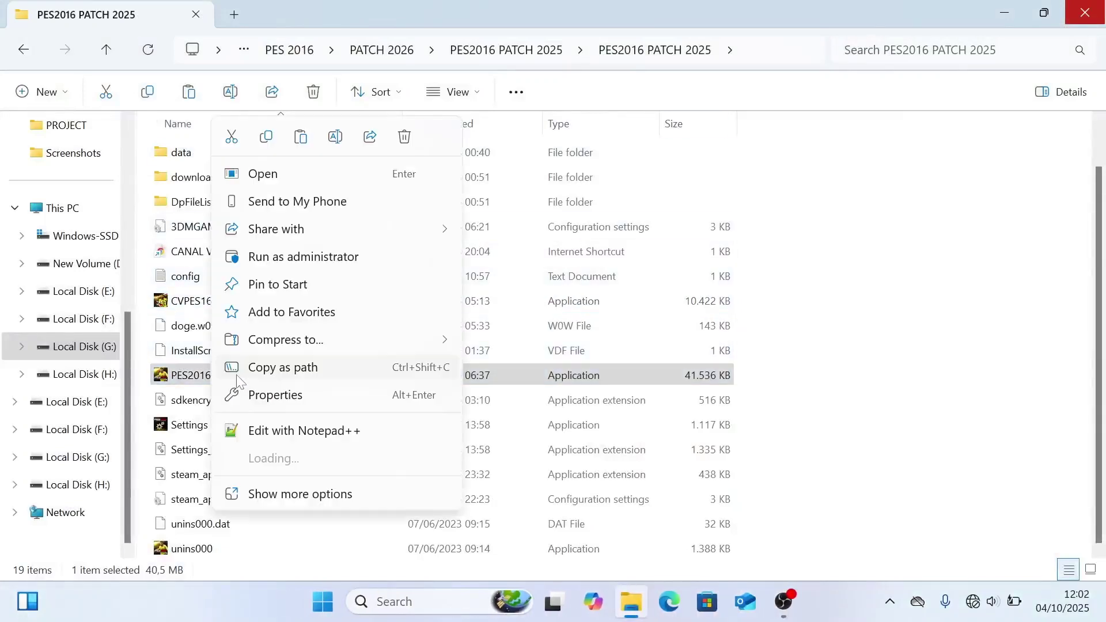
pyautogui.click(300, 494)
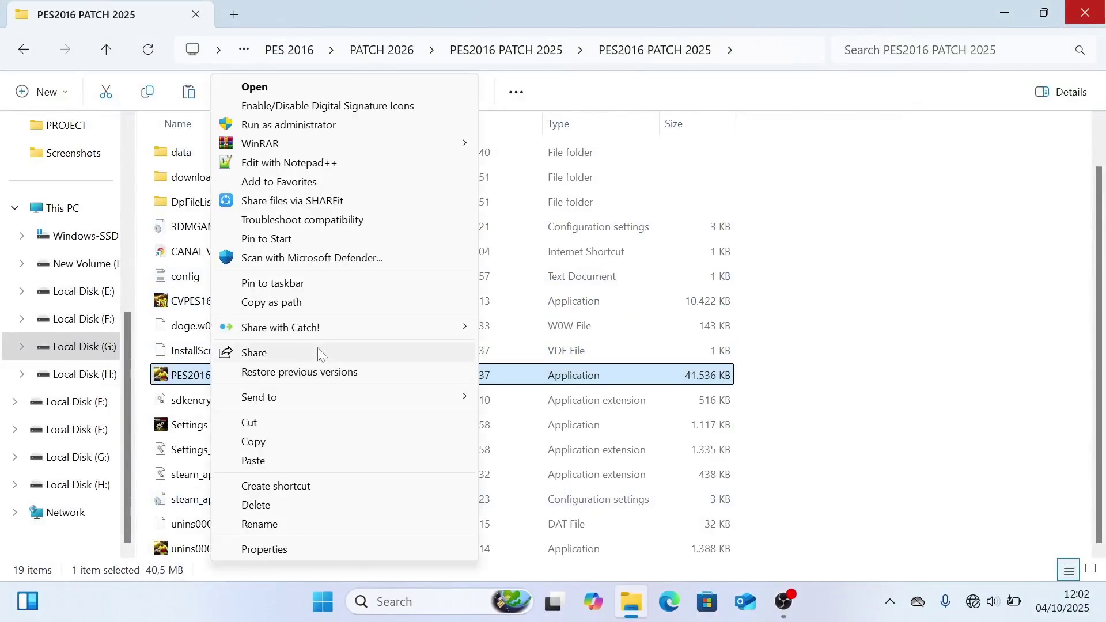
pyautogui.moveTo(292, 398)
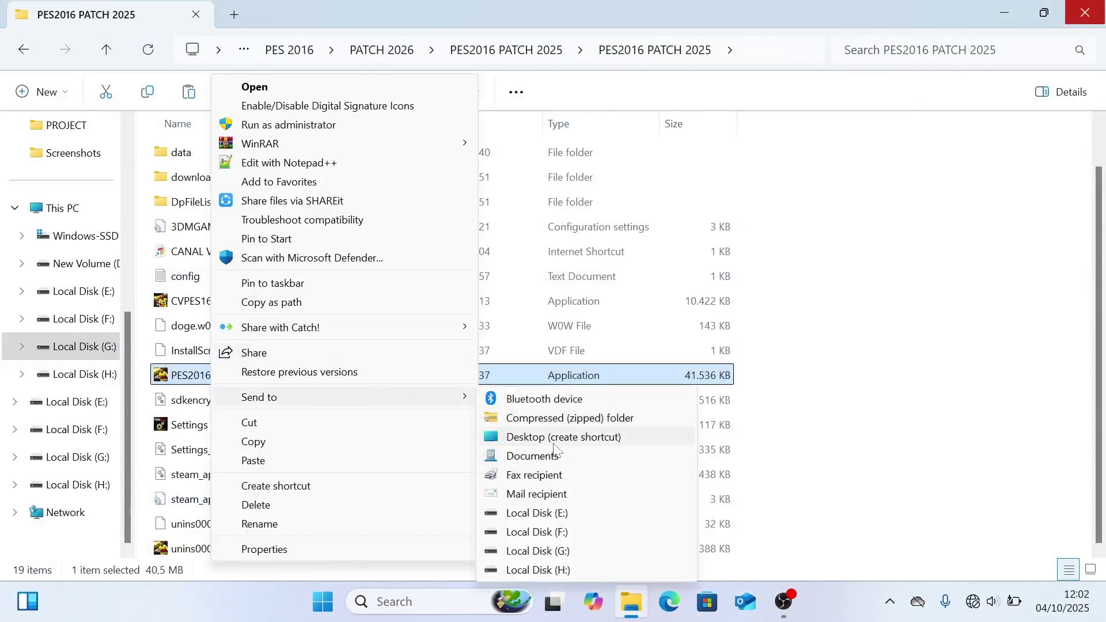
pyautogui.click(555, 439)
# Minimize the folder window and launch the game from the PES2016 shortcut on the desktop.
pyautogui.click(1014, 6)
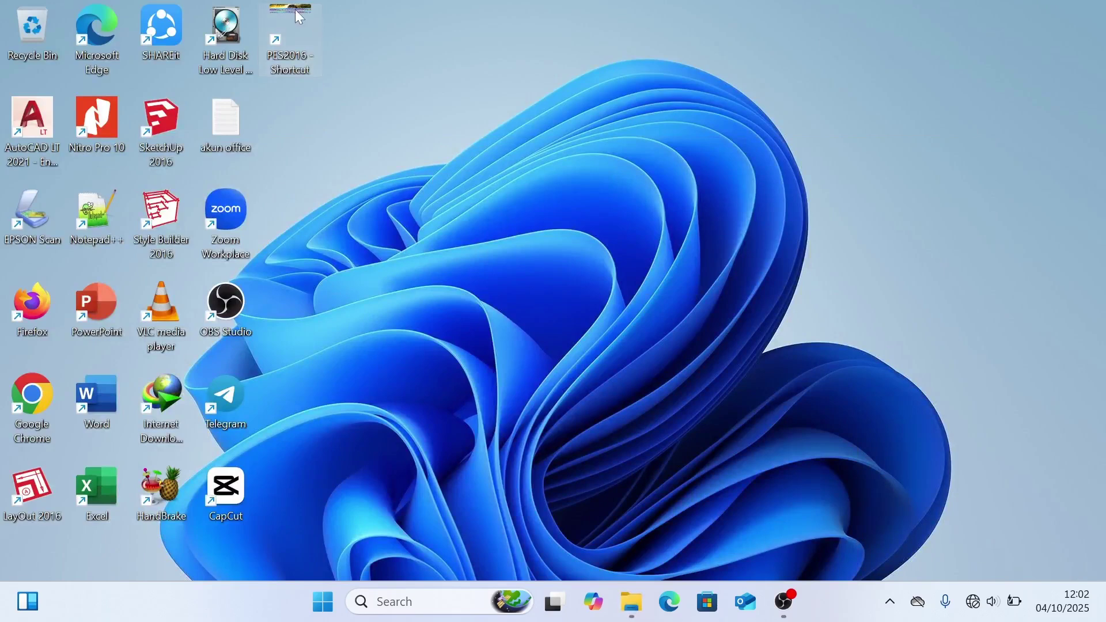
pyautogui.moveTo(297, 12); pyautogui.dragTo(361, 24)
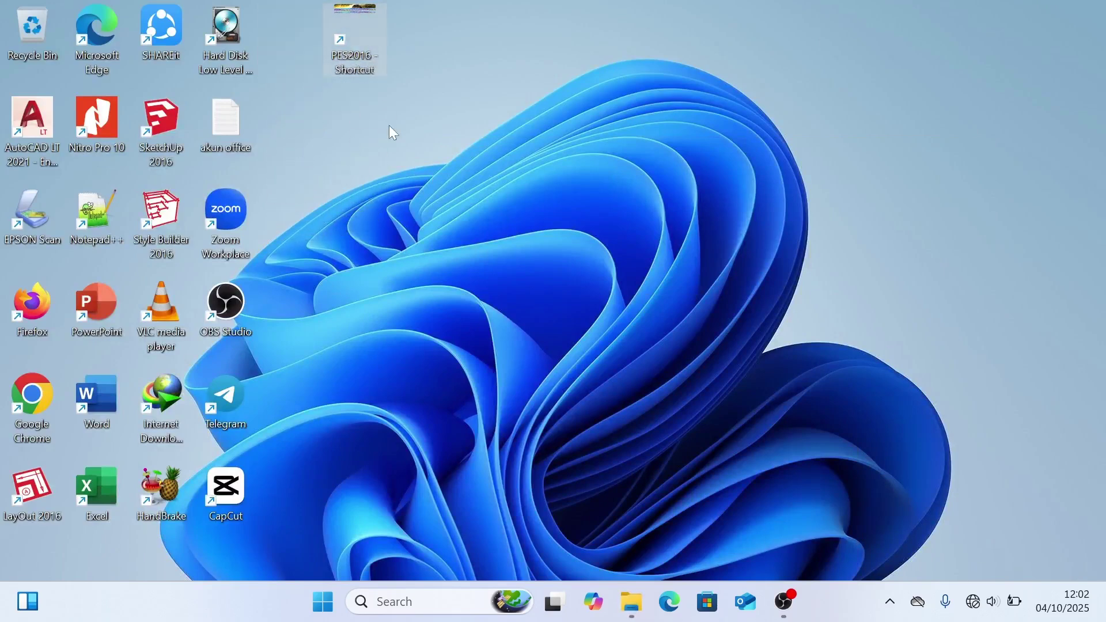
pyautogui.moveTo(279, 42); pyautogui.dragTo(280, 44)
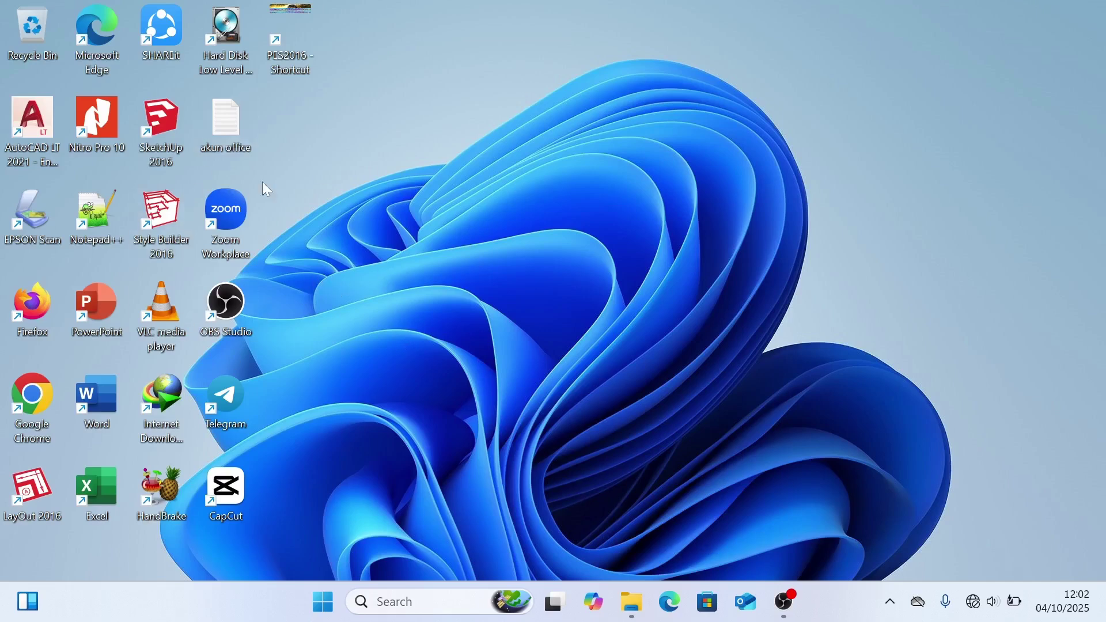
pyautogui.doubleClick(291, 26)
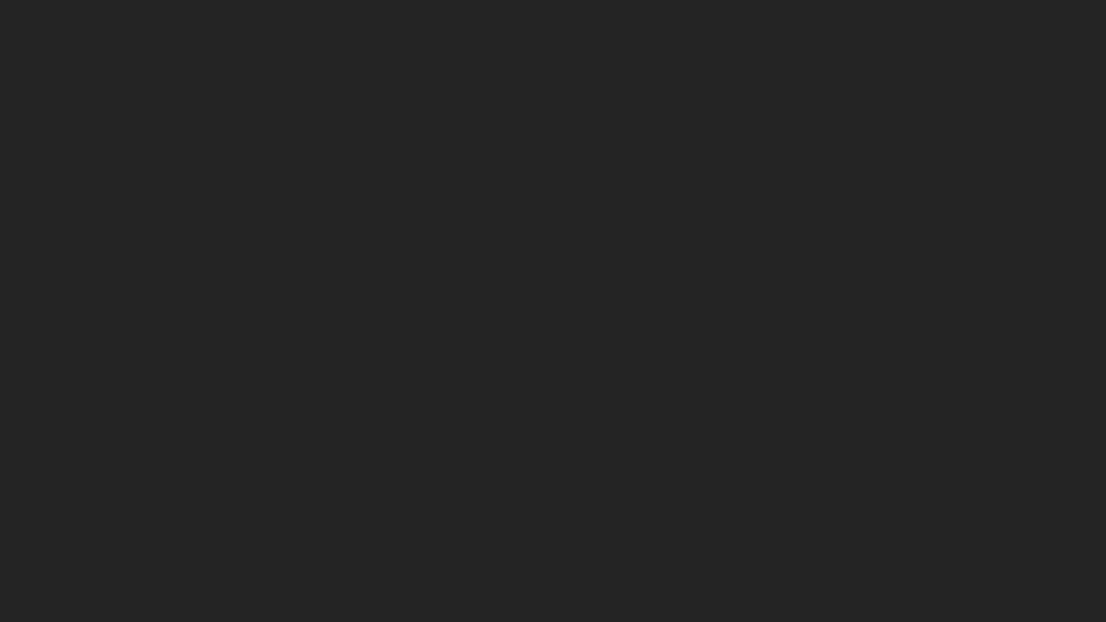